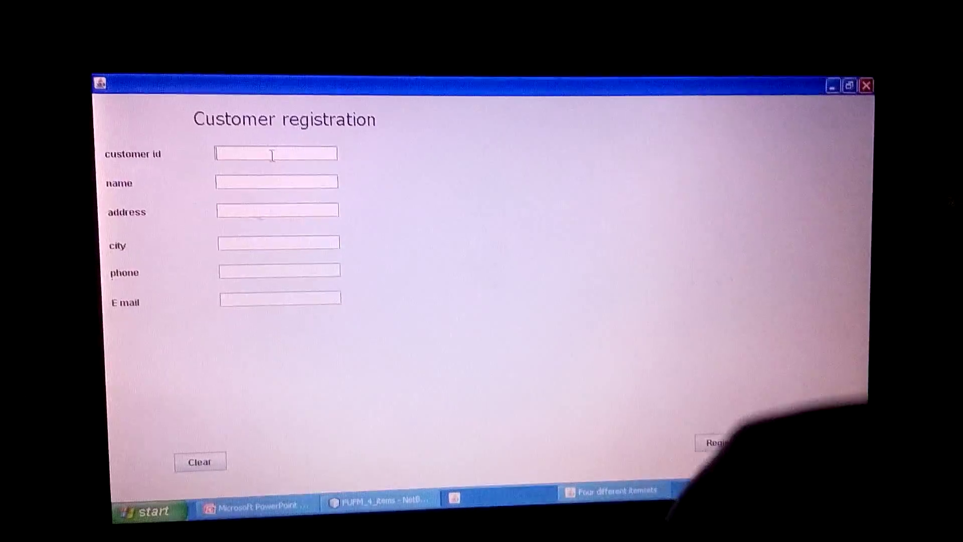
text(78)
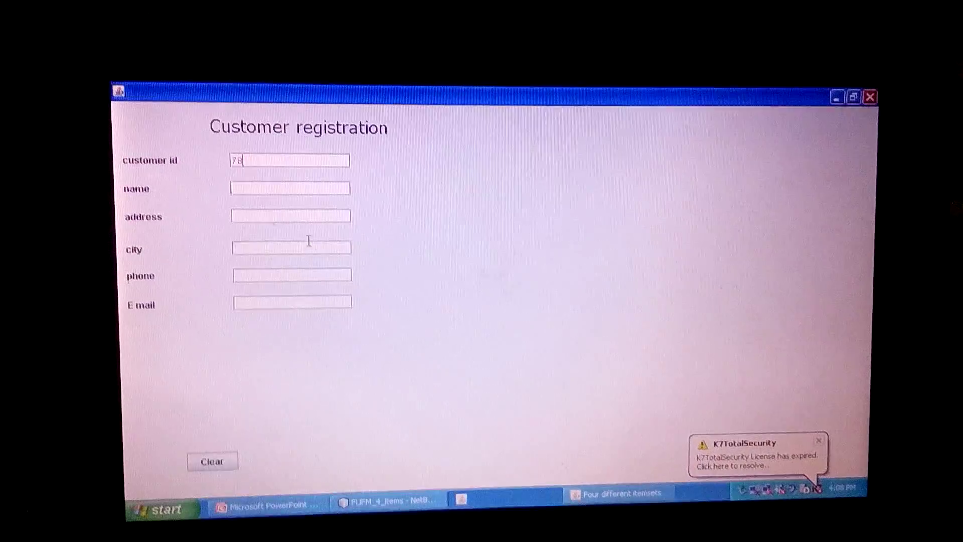
- Enter customer 78's name, address and city chennai in the registration form
click(291, 179)
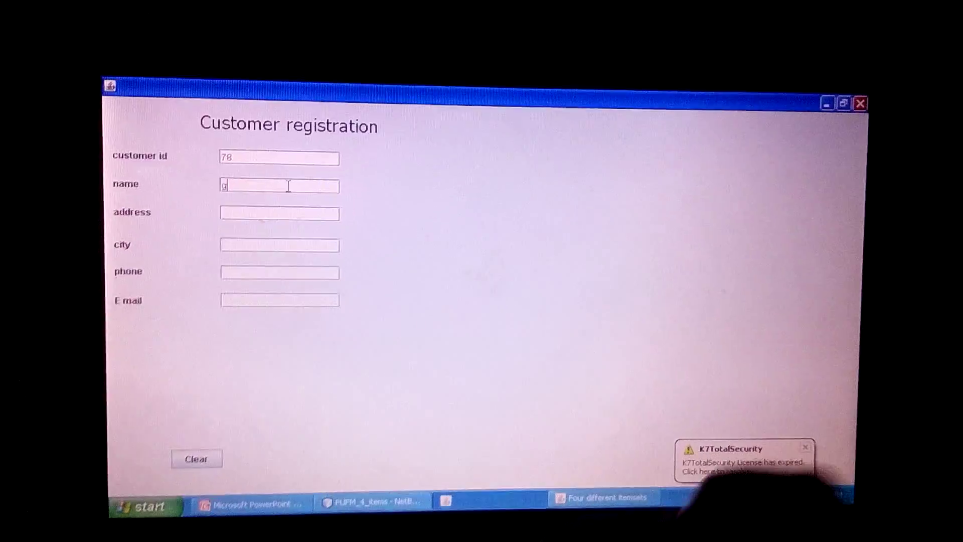
text(ghijk)
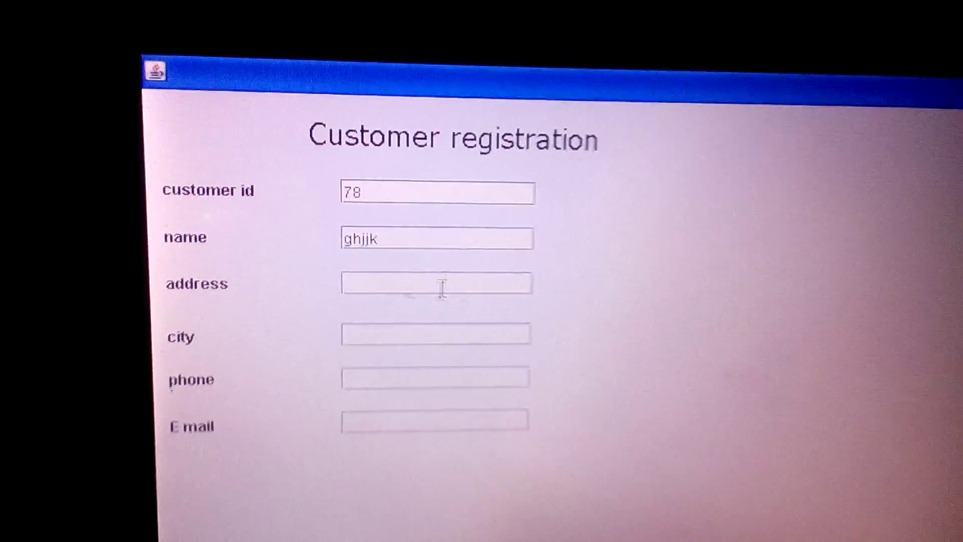
click(433, 290)
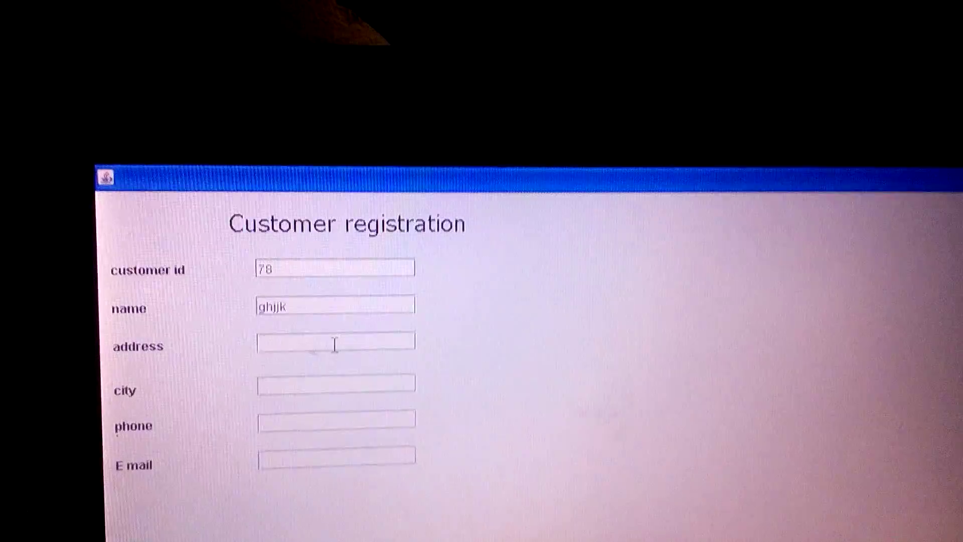
text(x)
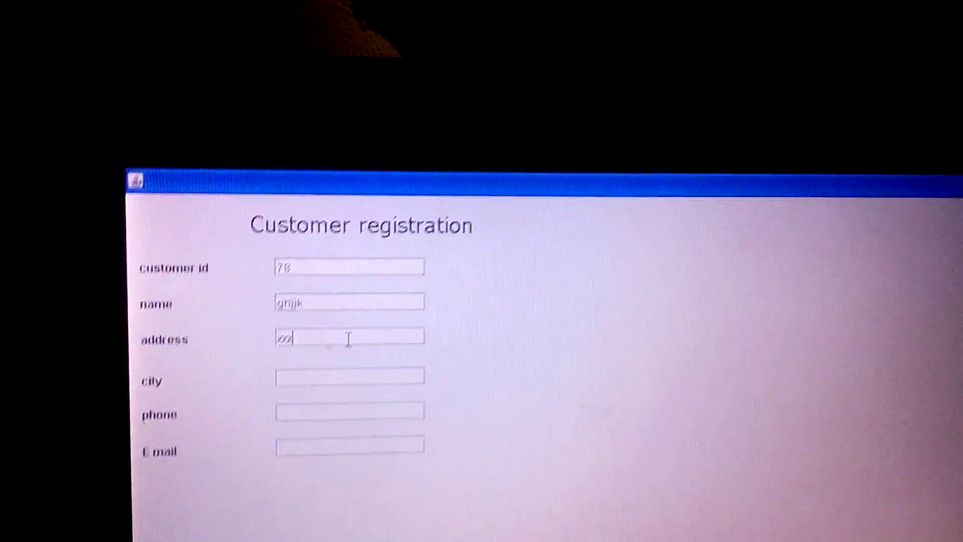
text(x)
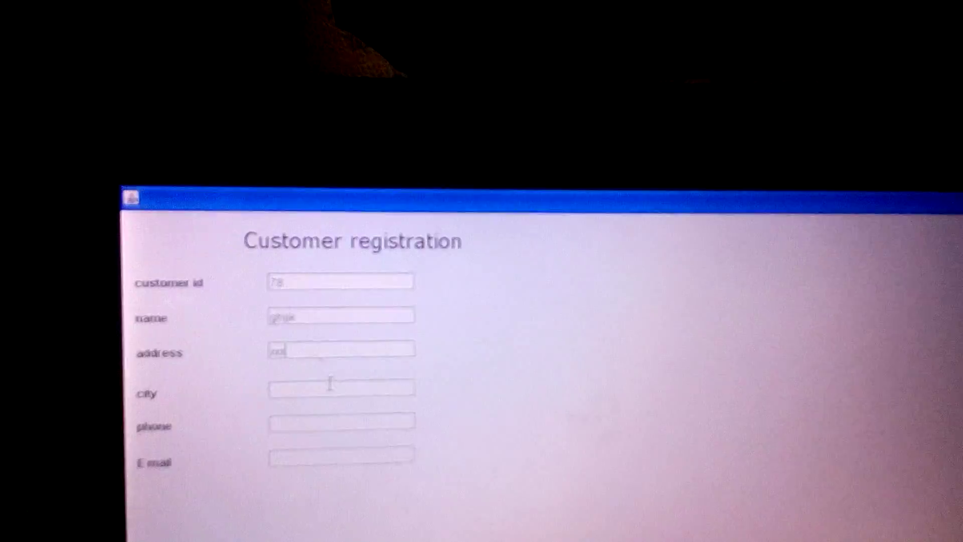
click(331, 386)
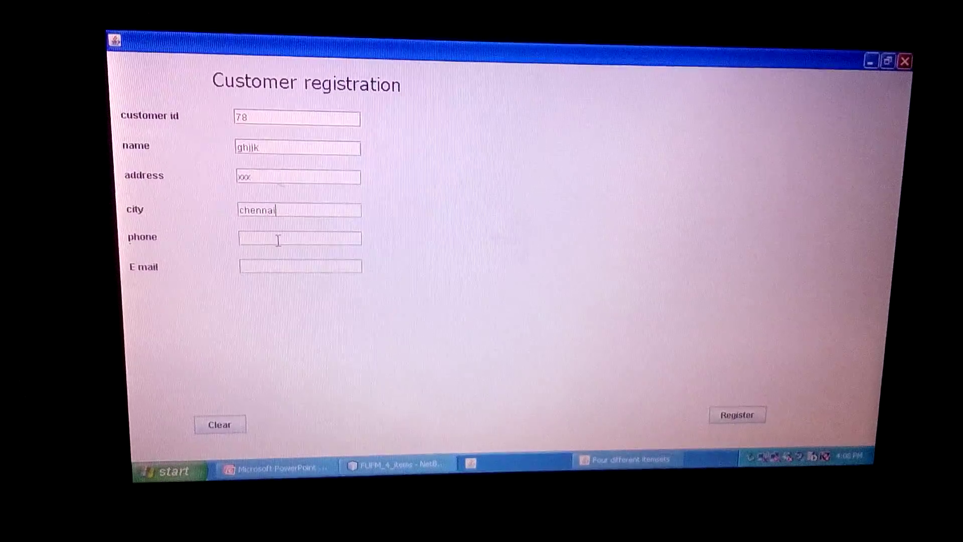
- Enter the customer's phone number and e-mail, then register the new customer
click(280, 252)
text(345678967)
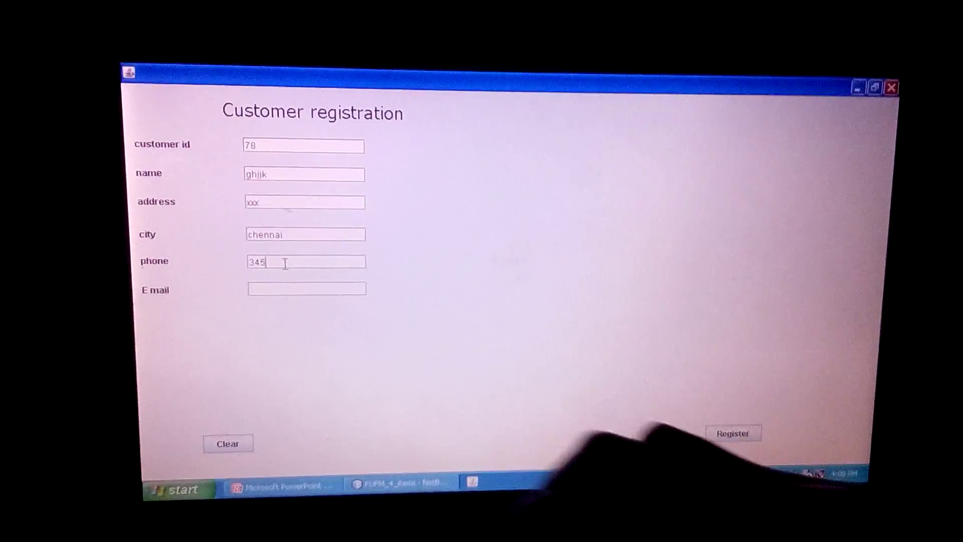
click(369, 343)
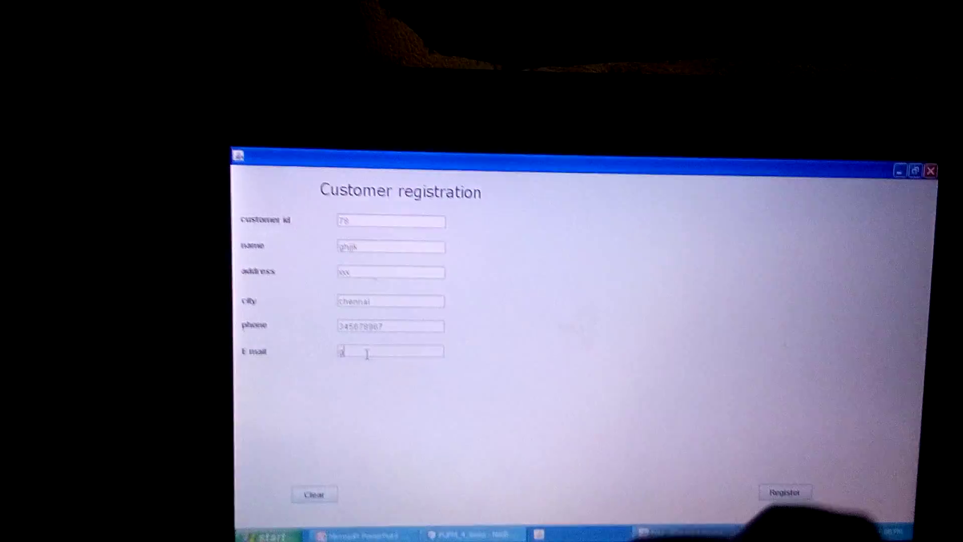
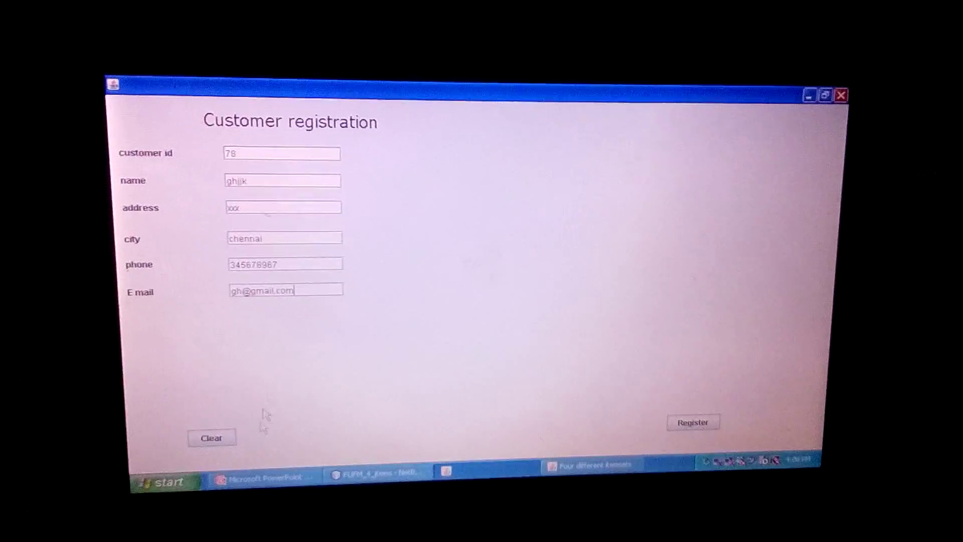
click(677, 423)
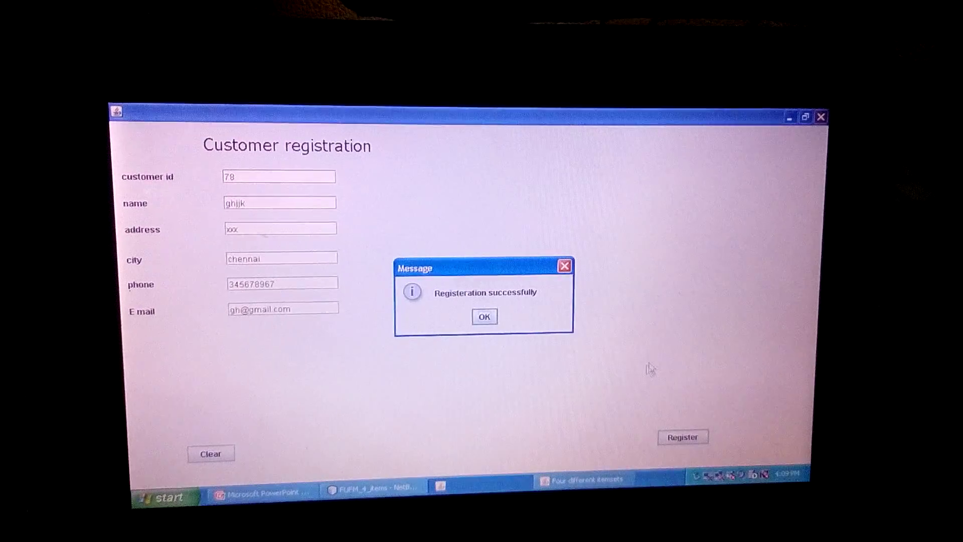
- Confirm the registration and record a purchase of 8 Pens in the Product Purchase Cart
click(491, 319)
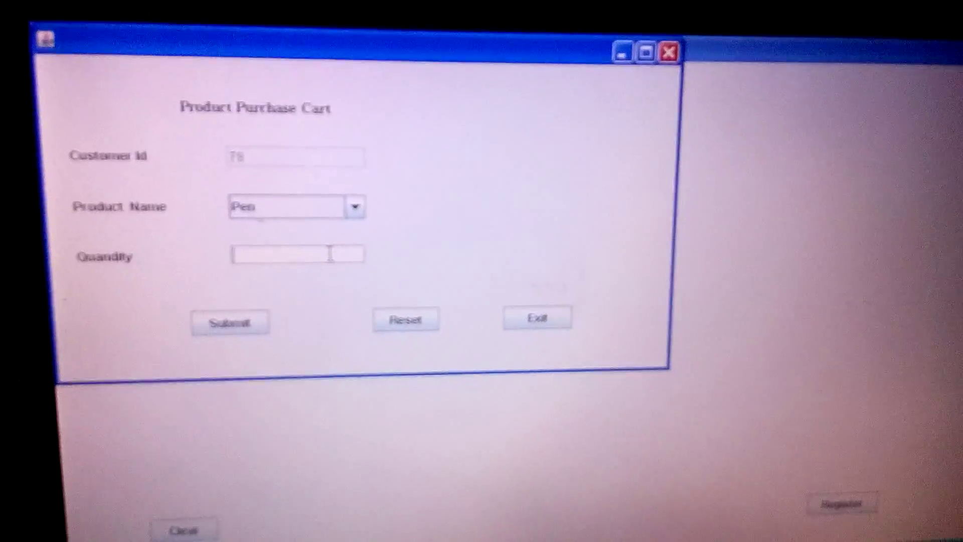
text(8)
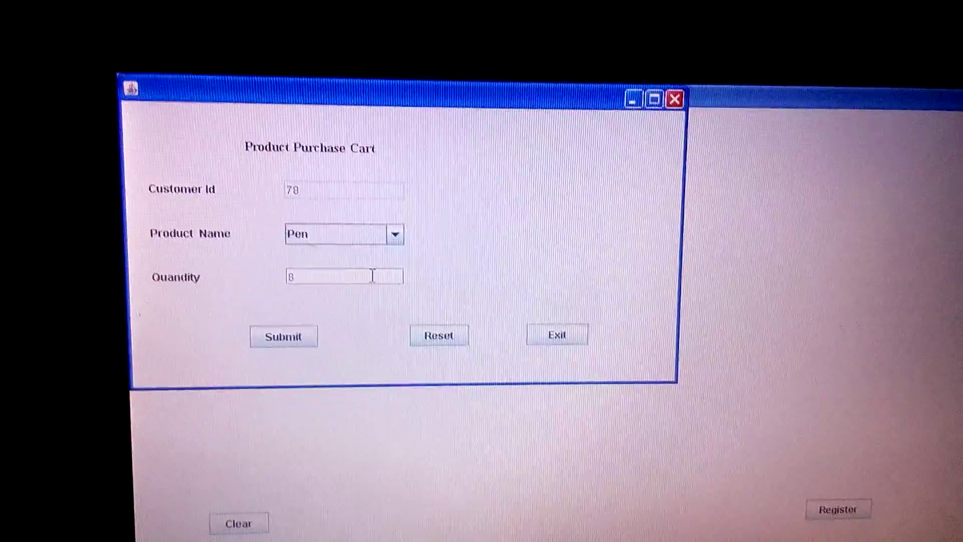
click(276, 325)
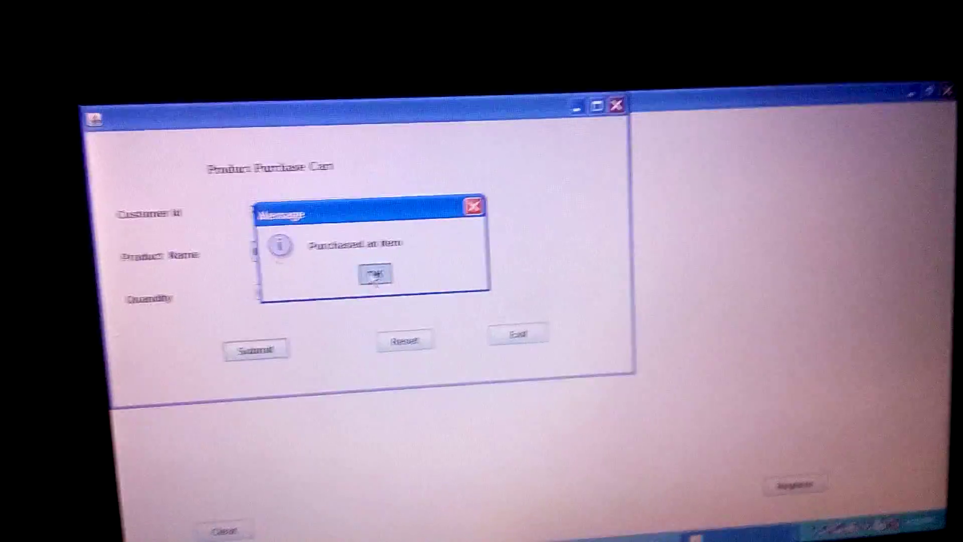
click(376, 275)
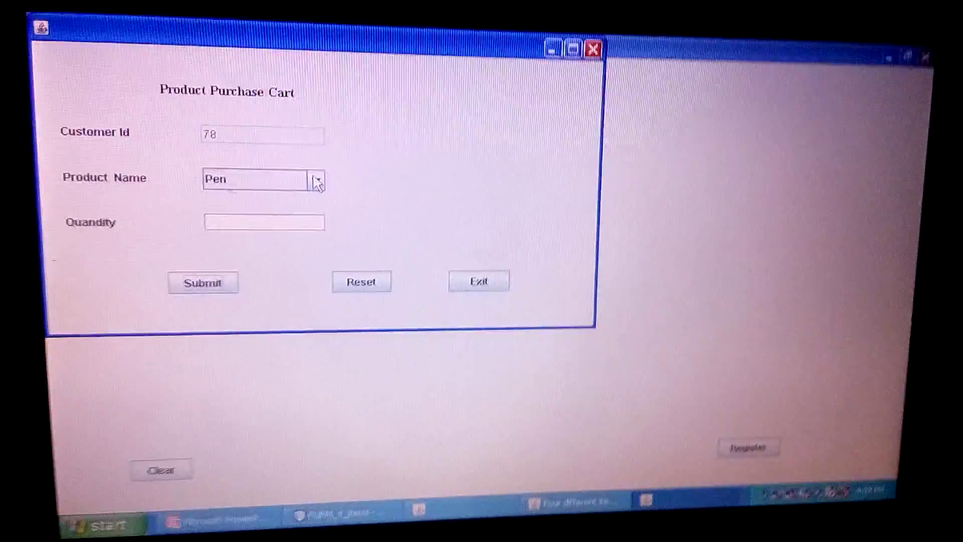
- Record a purchase of 8 Pastes, then close the purchase cart
click(323, 190)
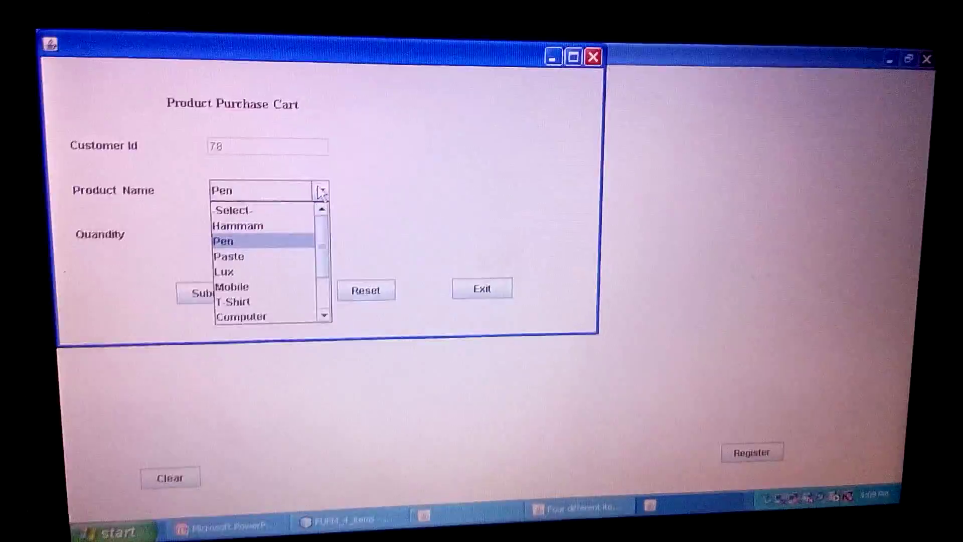
click(256, 239)
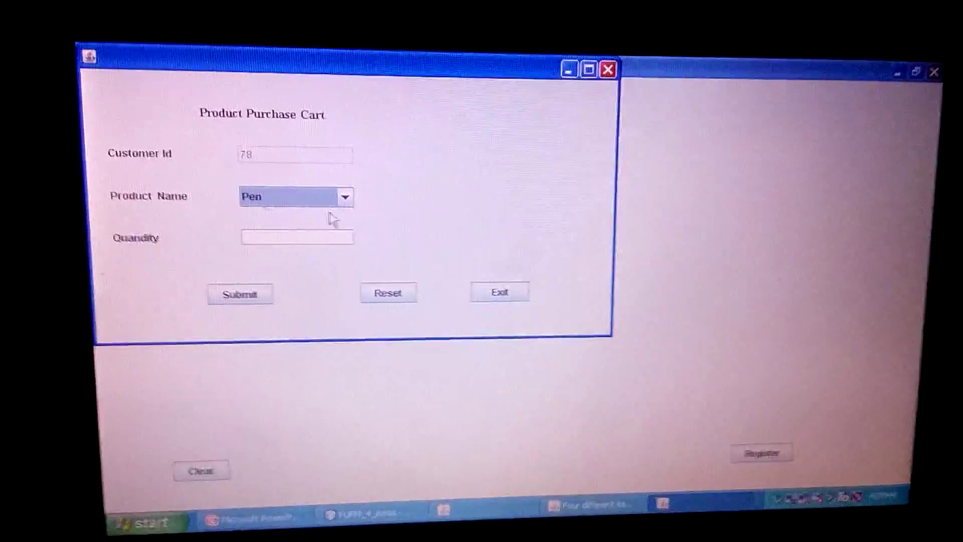
click(344, 197)
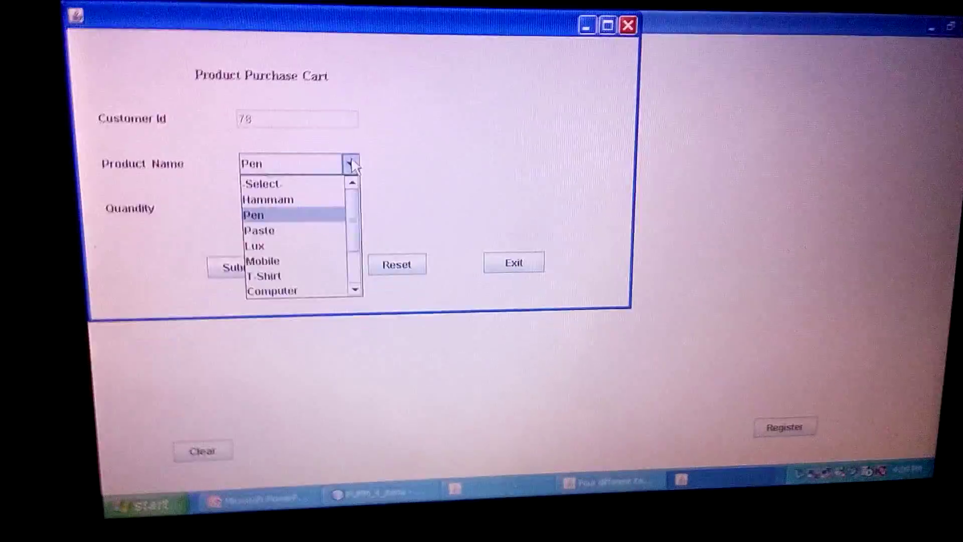
click(302, 230)
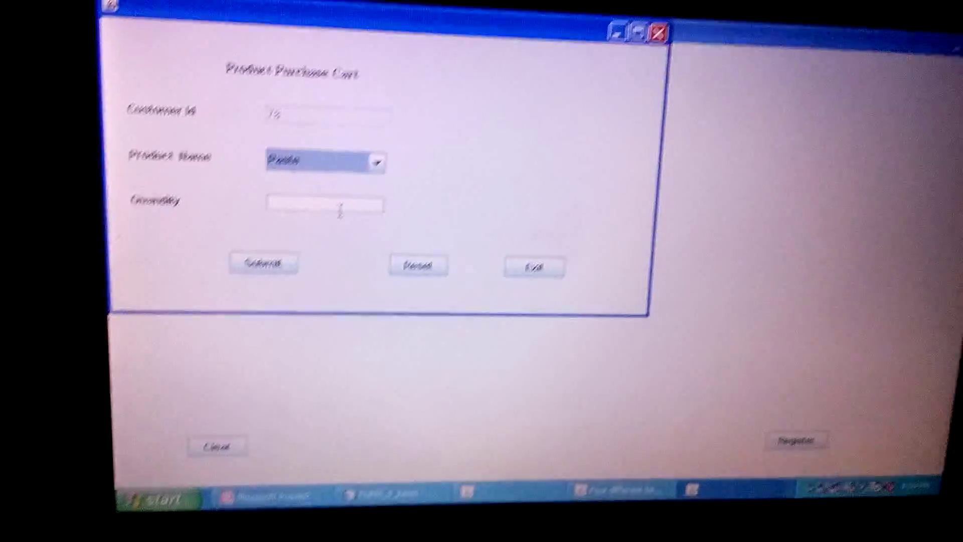
click(308, 239)
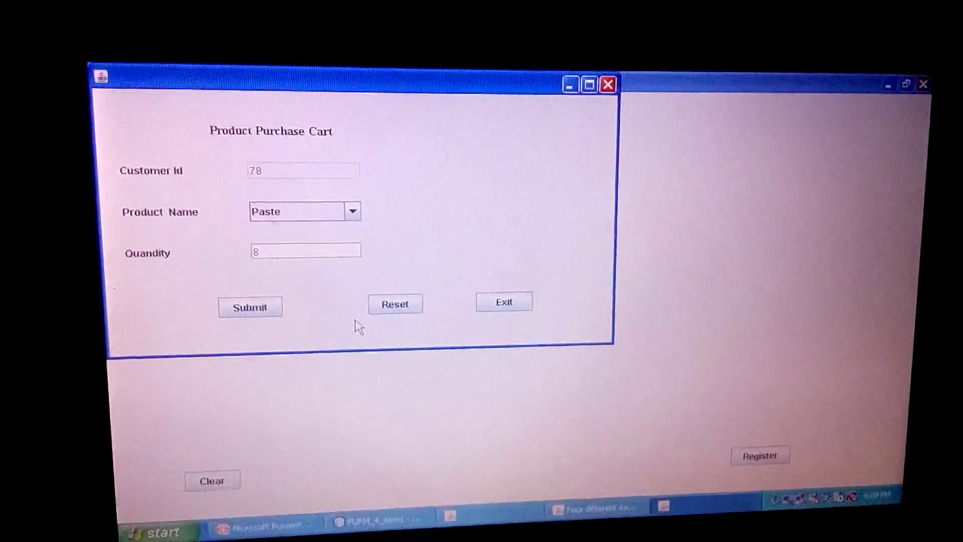
click(252, 309)
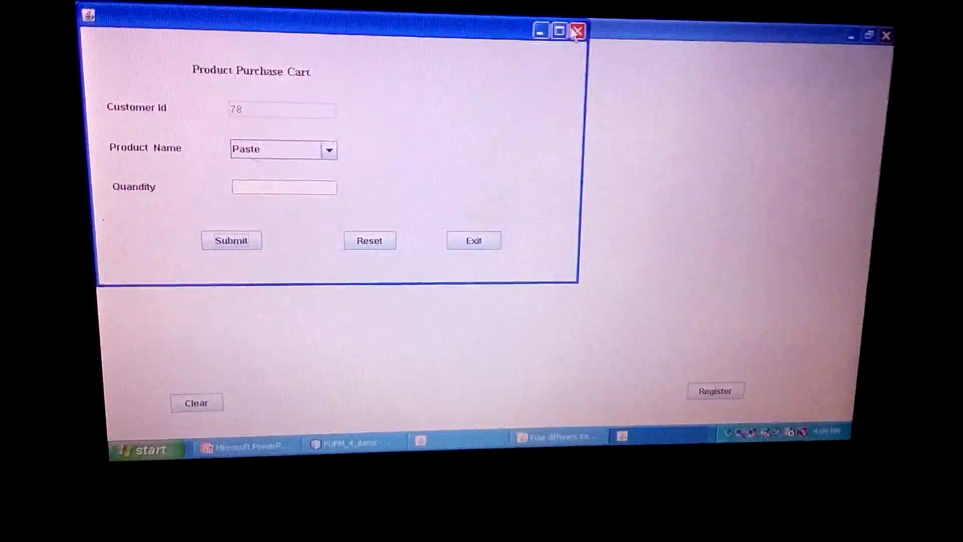
click(486, 245)
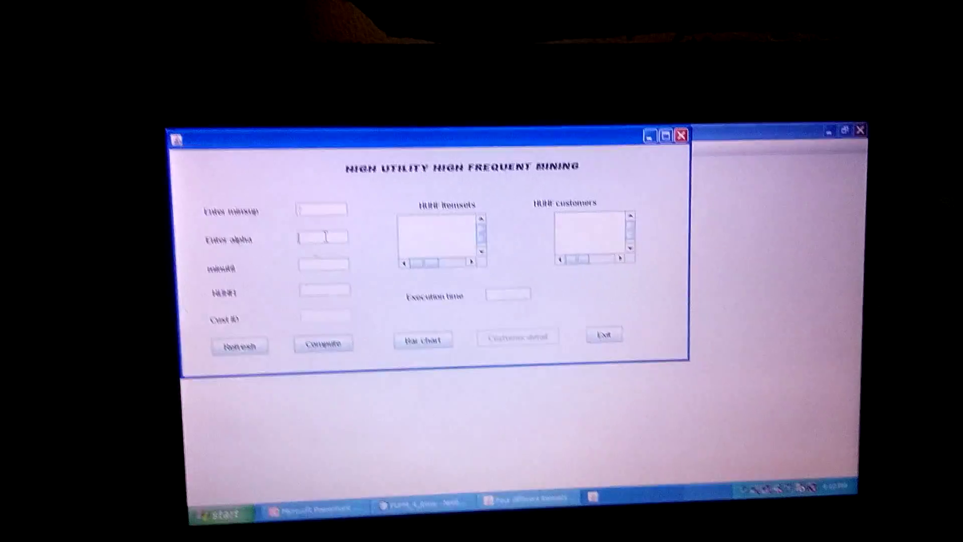
text(0)
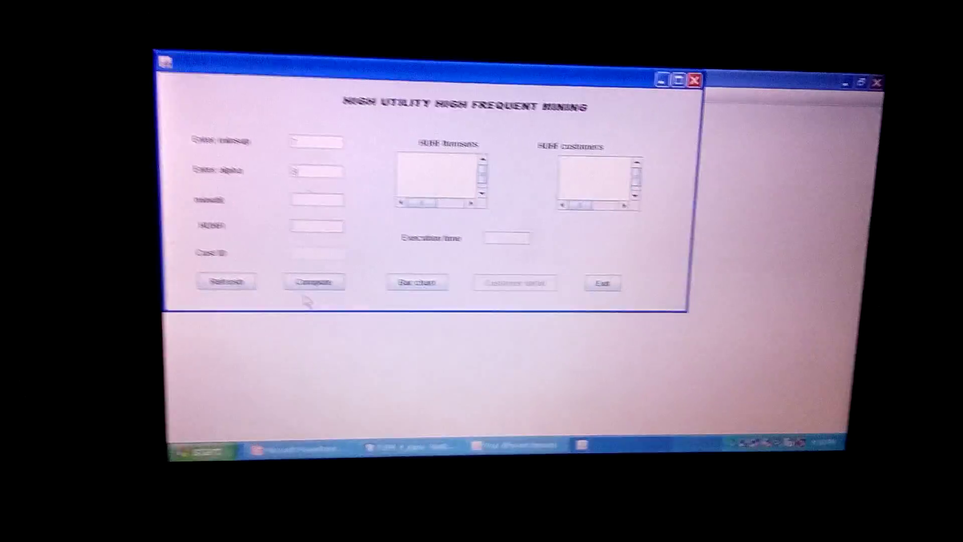
- Compute the high utility high frequent itemsets with the entered minsup and alpha
click(301, 282)
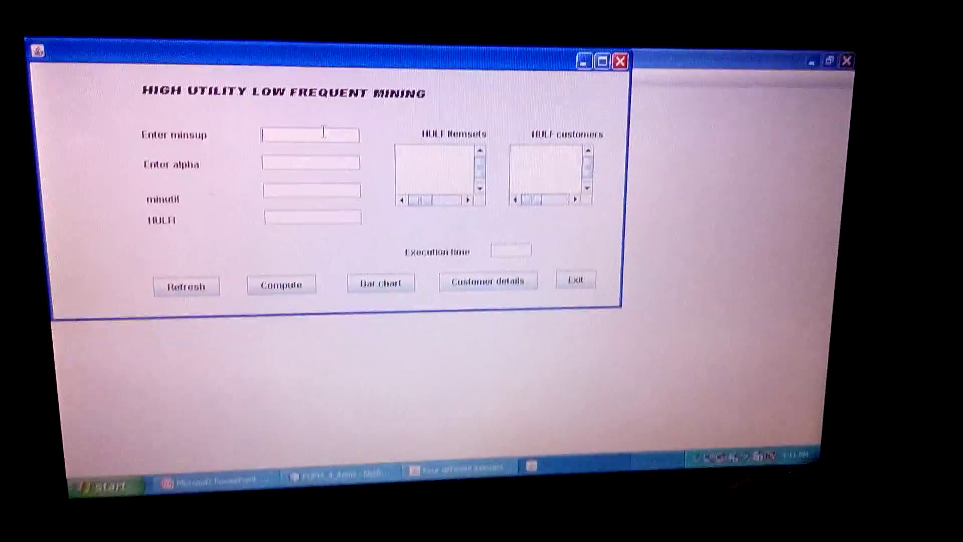
text(8)
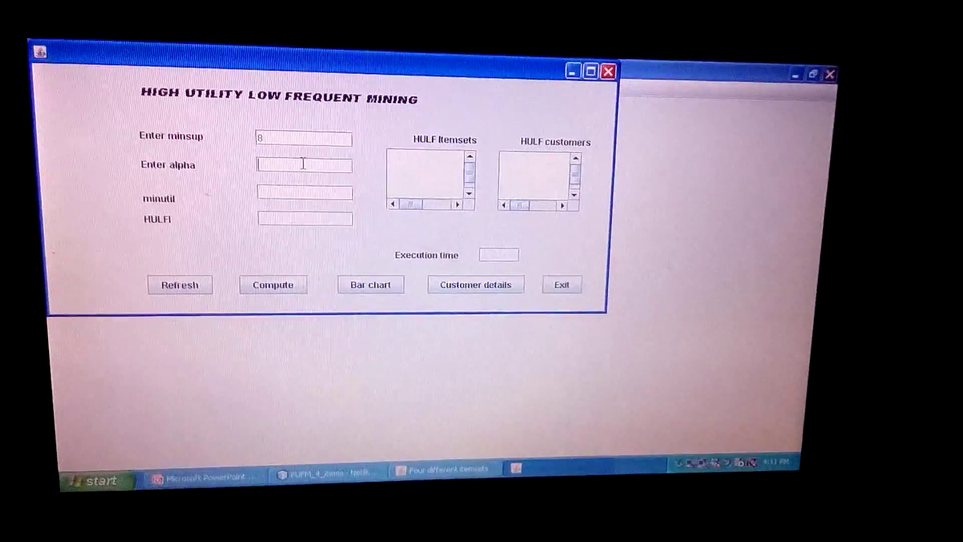
- Compute high utility low frequent itemsets with minsup 8 and alpha 7, giving minutil about 8 and HULFI 0
click(307, 164)
text(7)
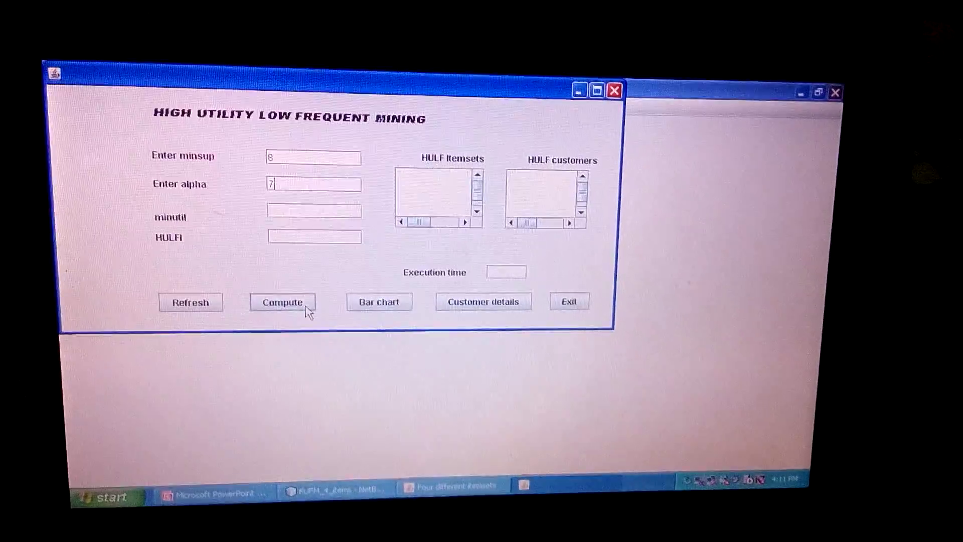
click(295, 290)
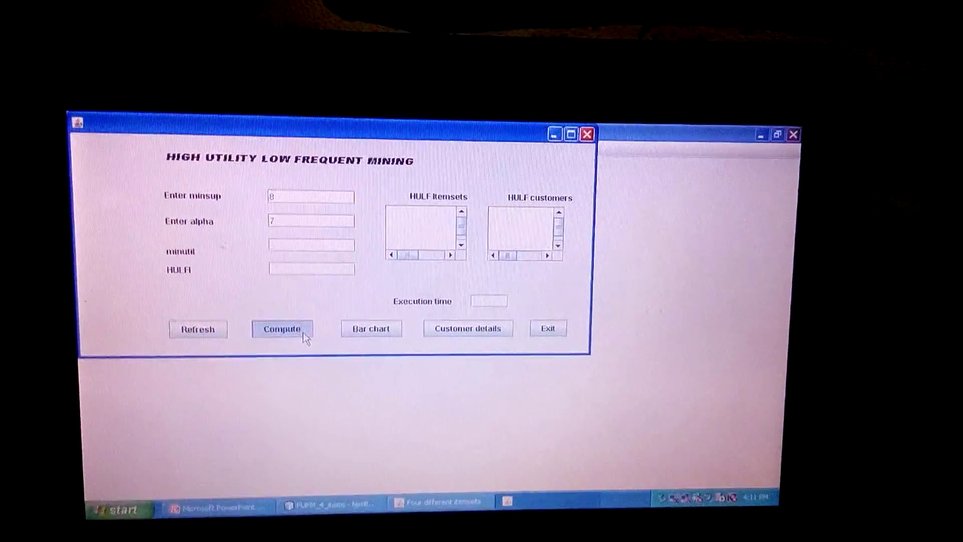
click(297, 331)
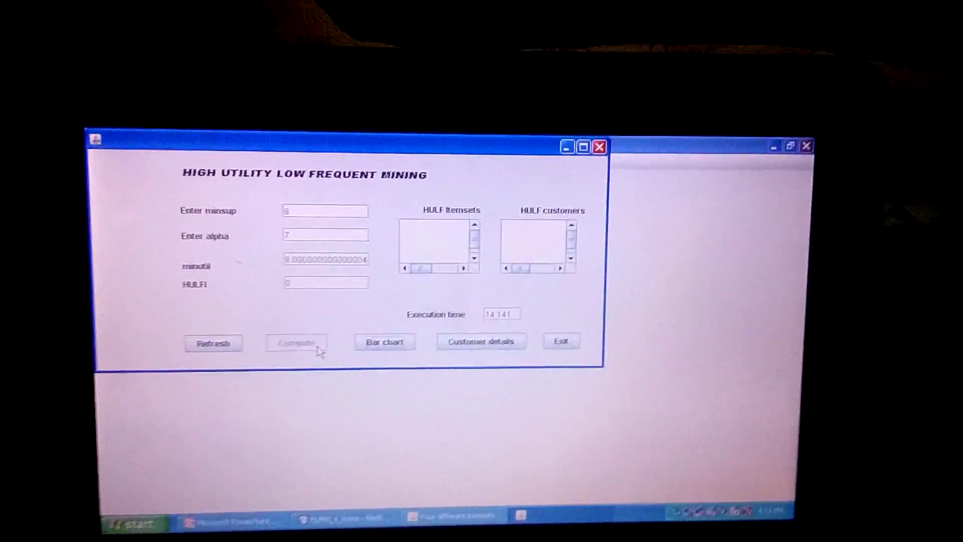